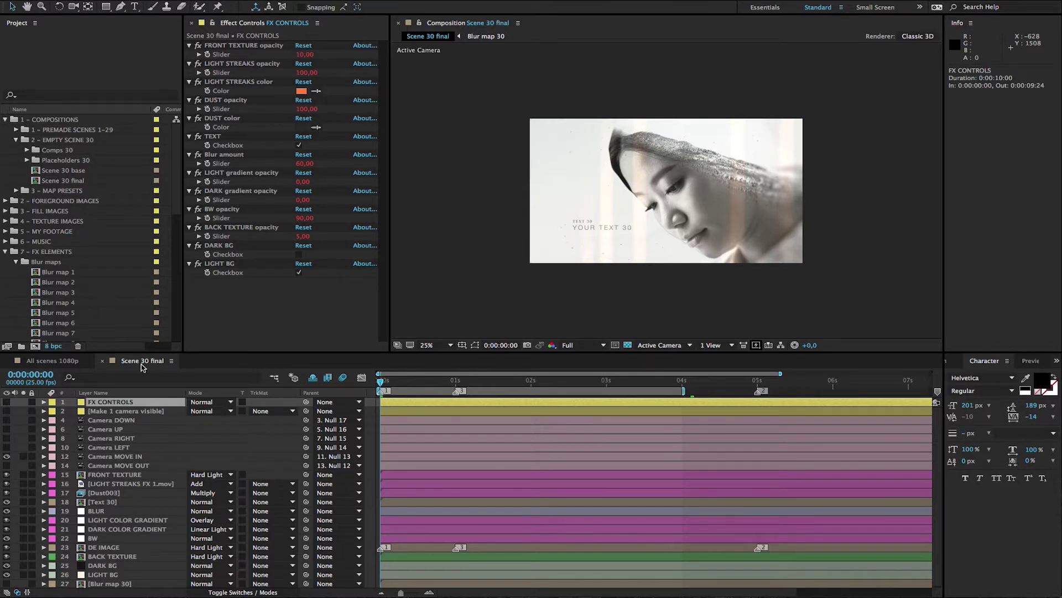
Step: Toggle the TEXT option off and back on, zoom to 50%, and show Text 30's Fast Blur (0.4)
click(151, 404)
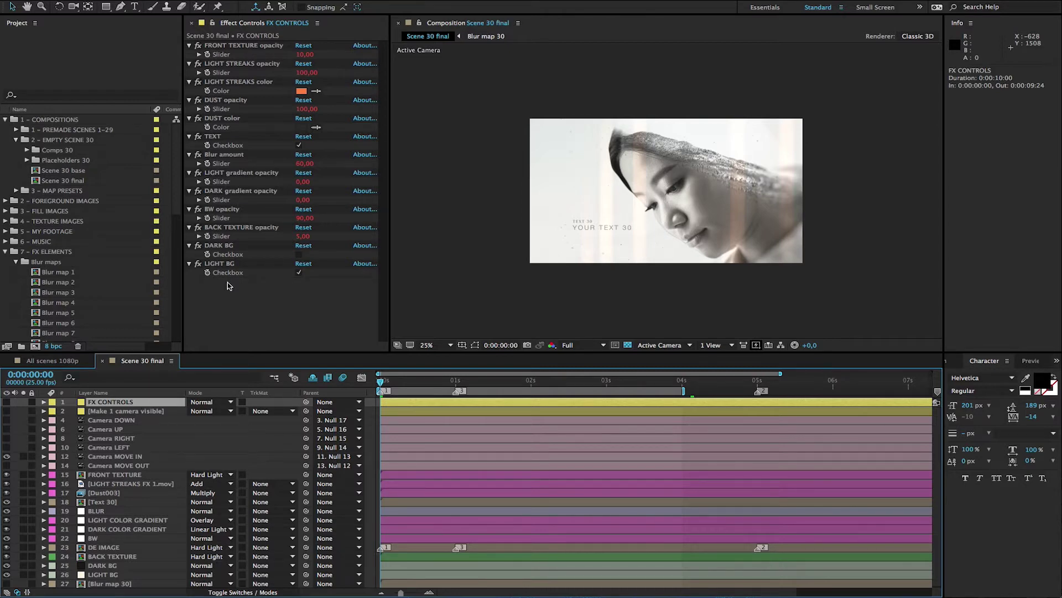
click(220, 139)
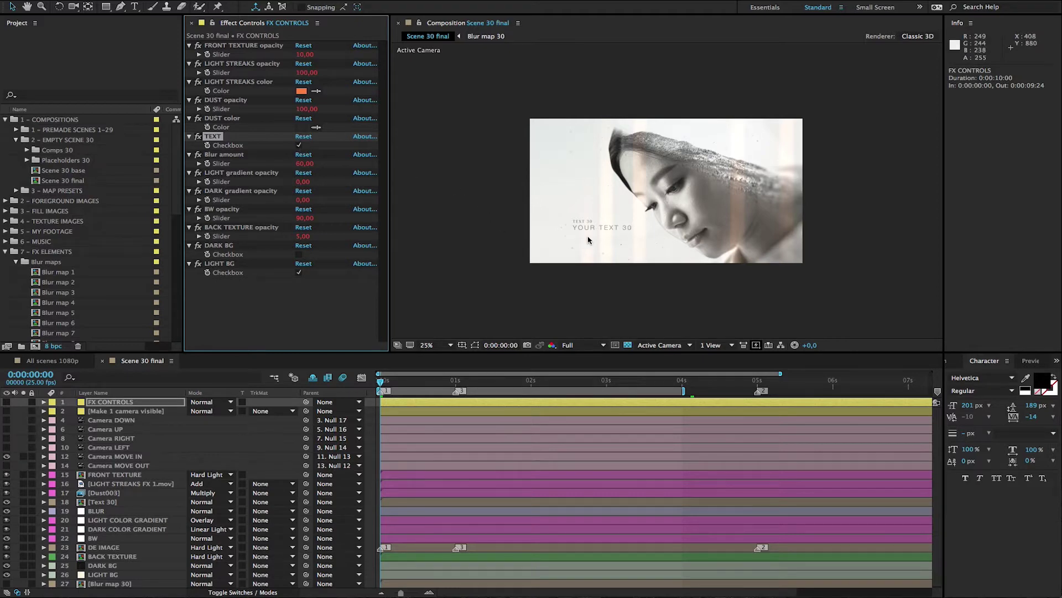
click(300, 146)
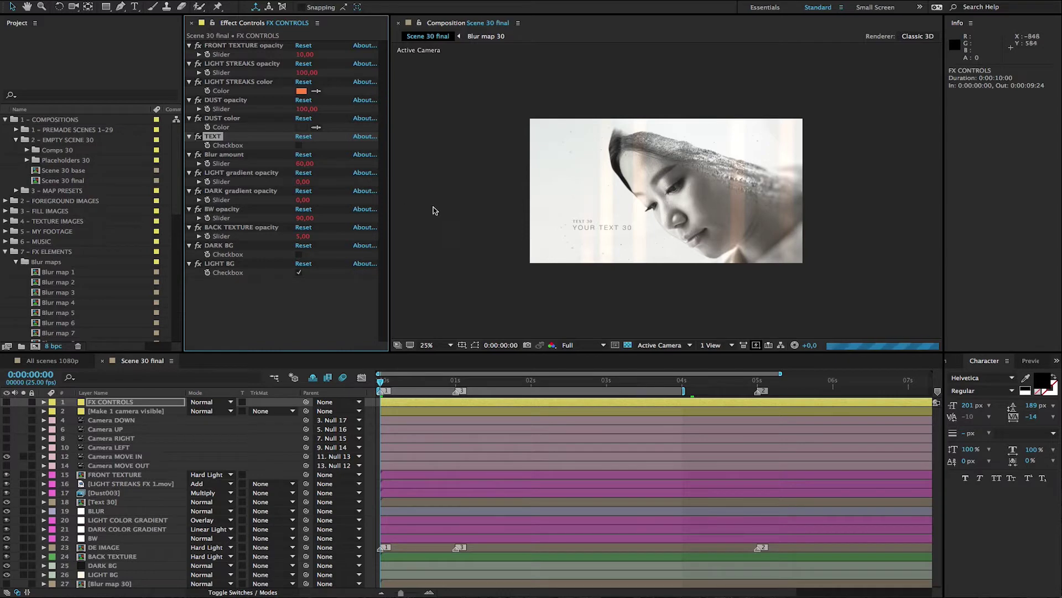
click(300, 146)
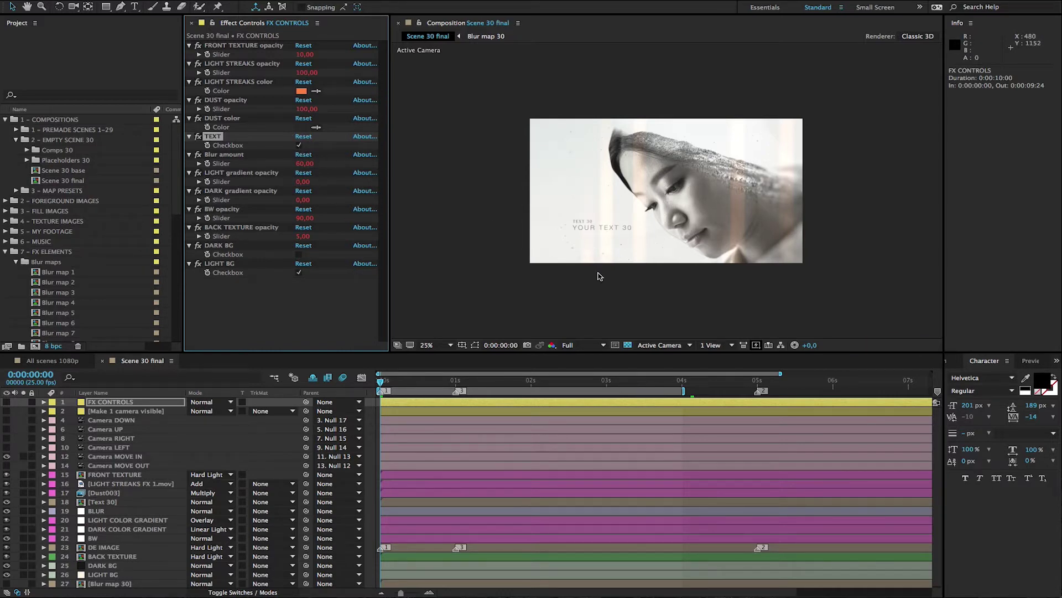
key(period)
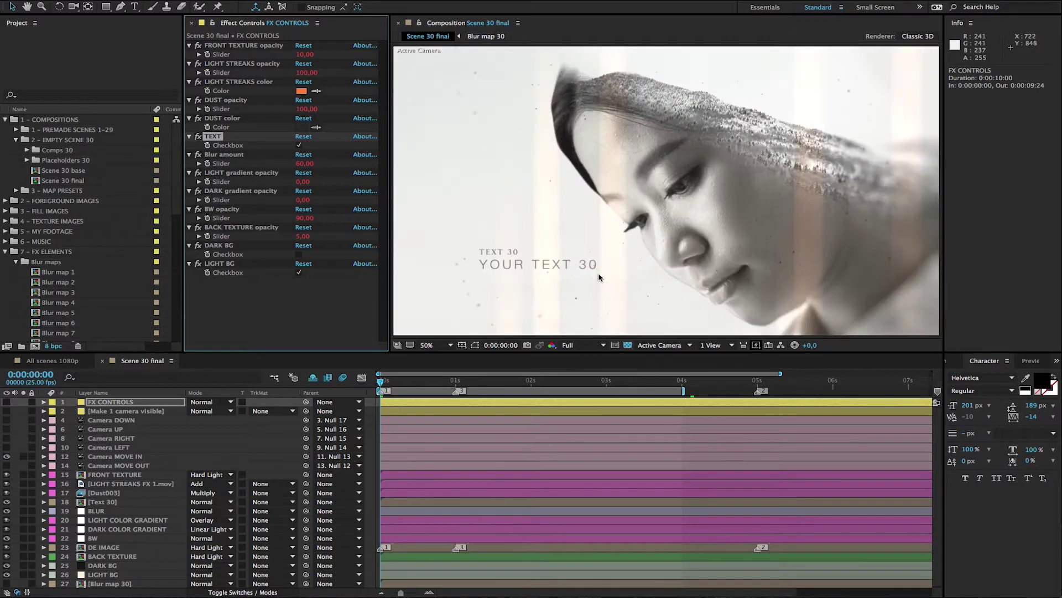
click(117, 504)
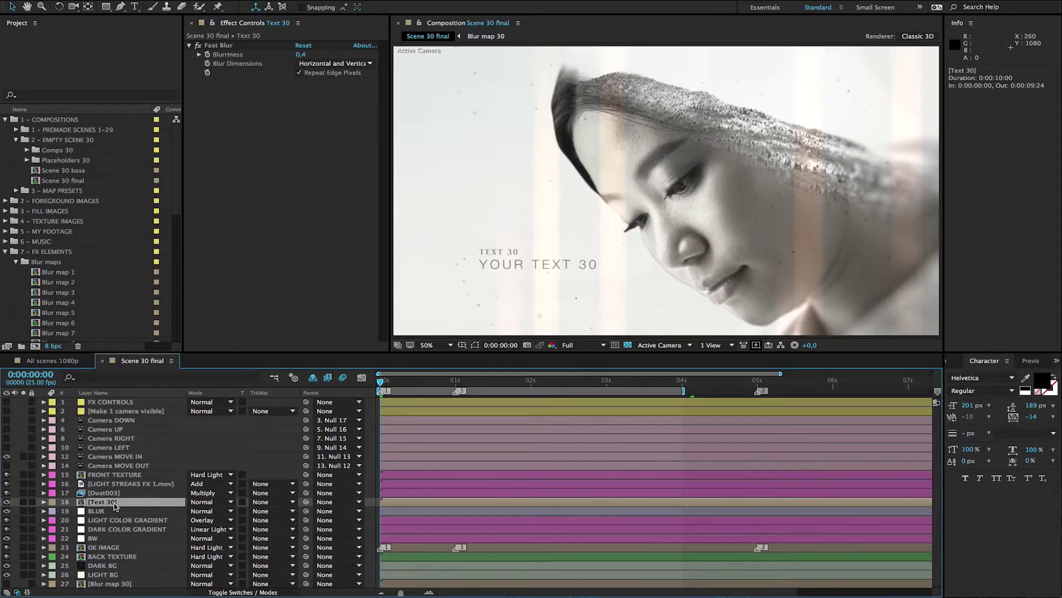
Step: Open the Text 30 precomp and inspect the TEXT 30 and YOUR TEXT 30 text lines
double_click(115, 504)
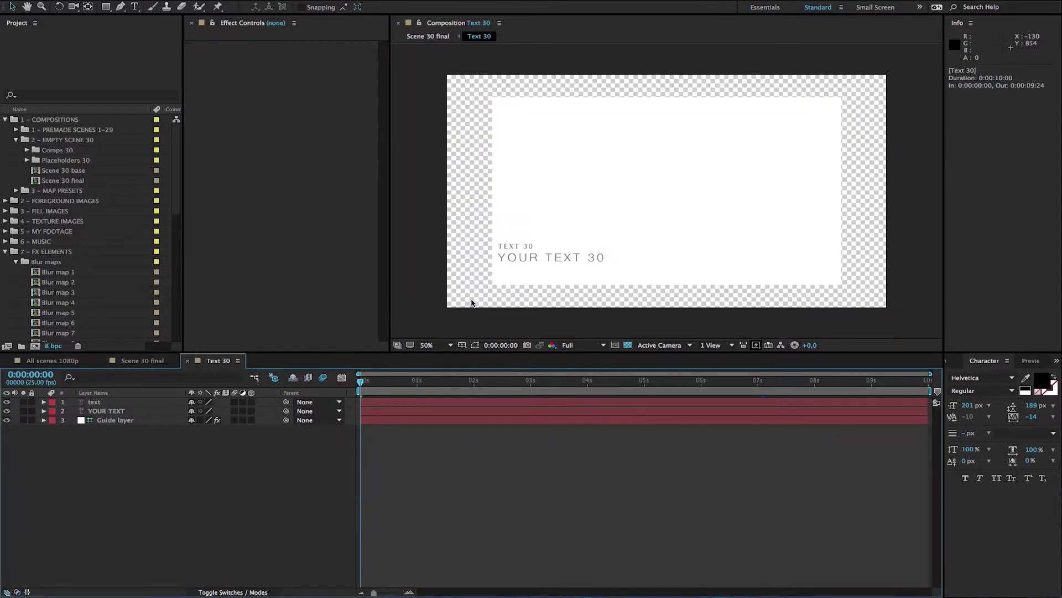
click(132, 404)
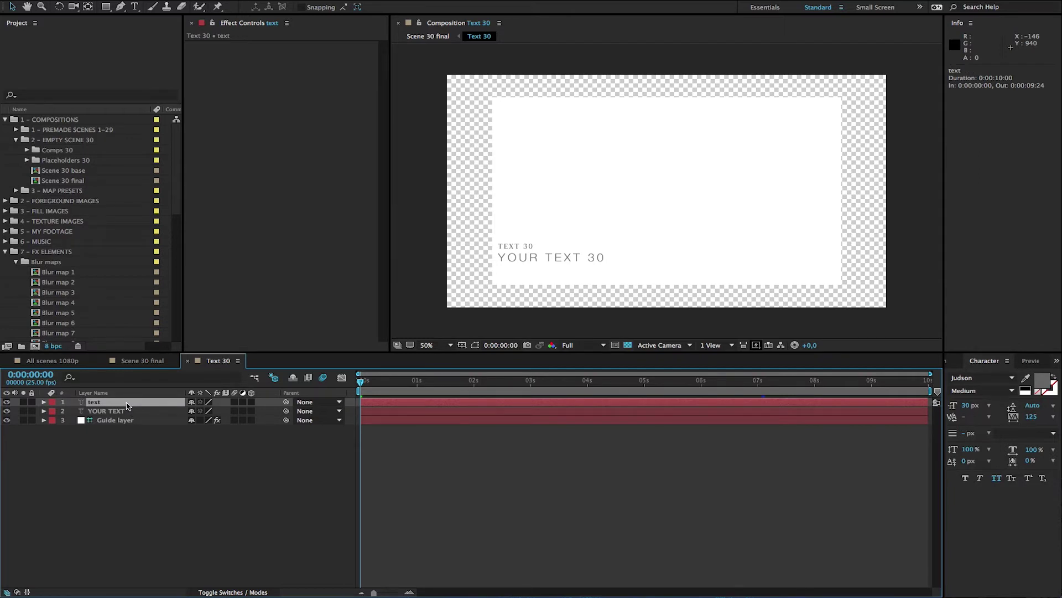
double_click(127, 405)
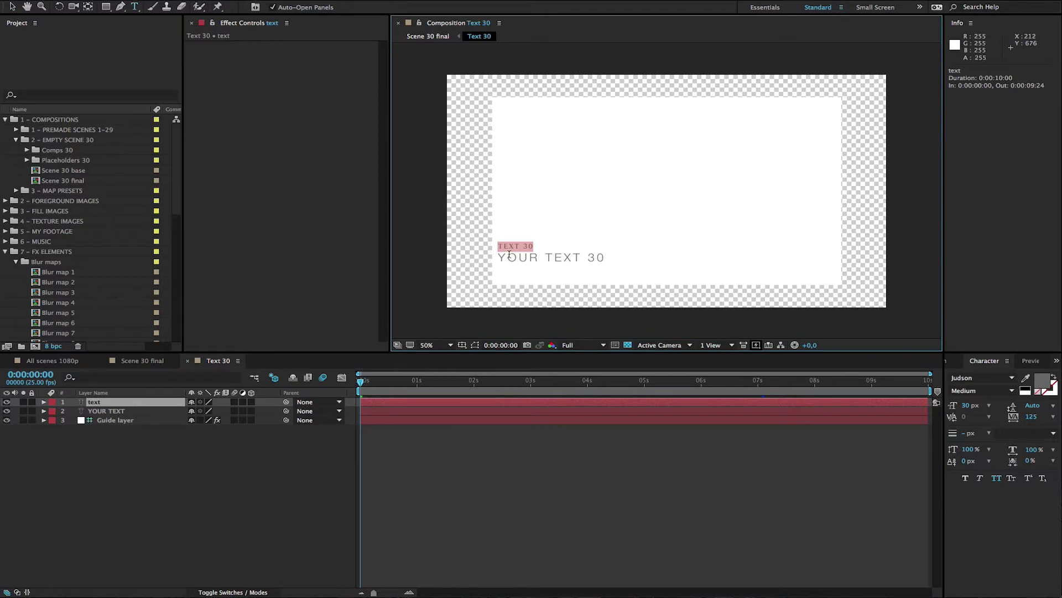
double_click(133, 410)
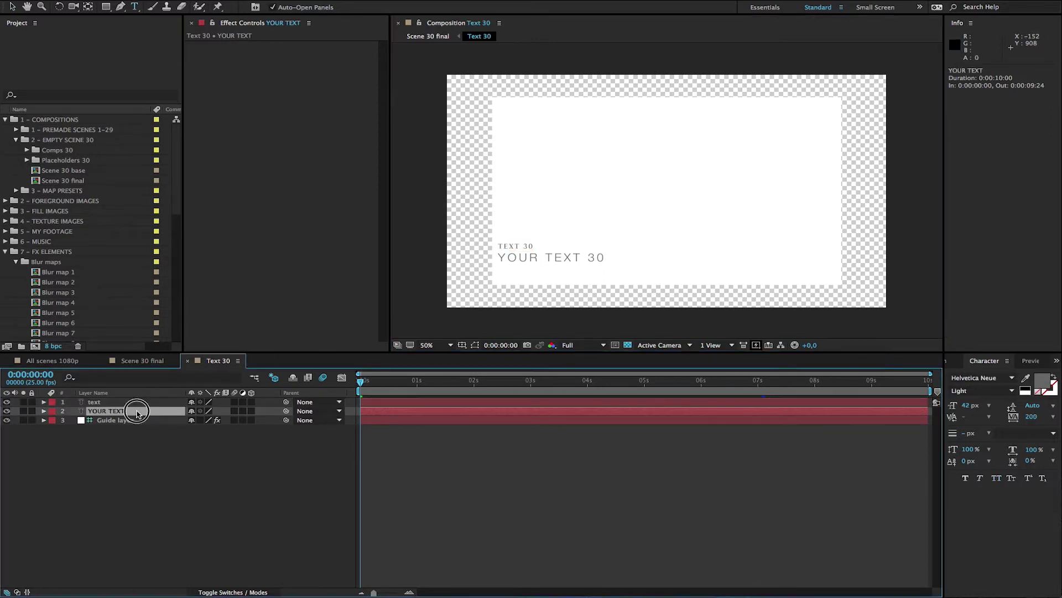
click(233, 401)
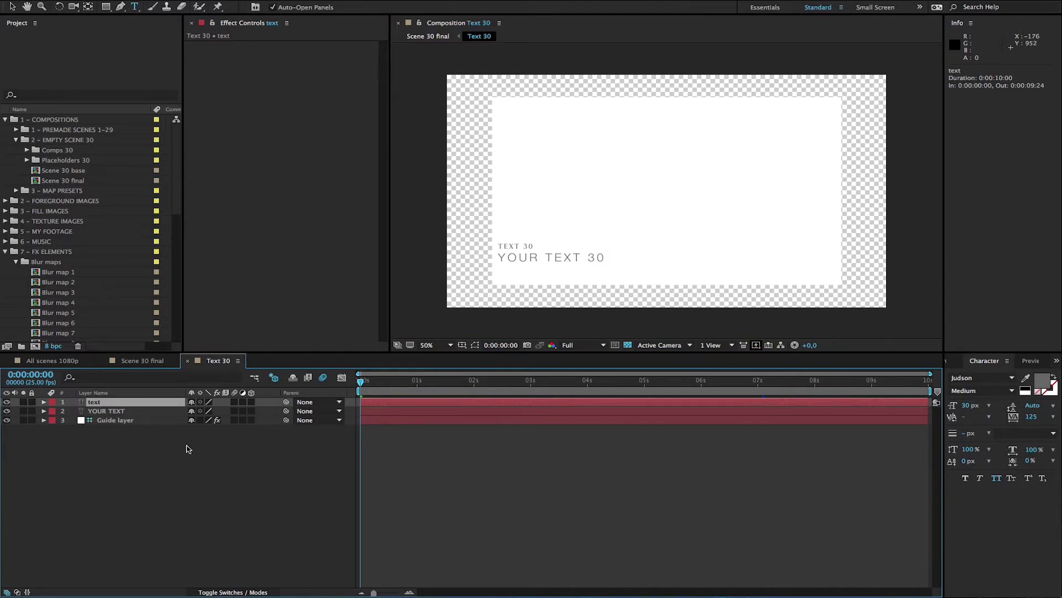
Step: Reselect the TEXT 30 words, check the font list, and undo the accidental font change
double_click(143, 404)
click(1010, 379)
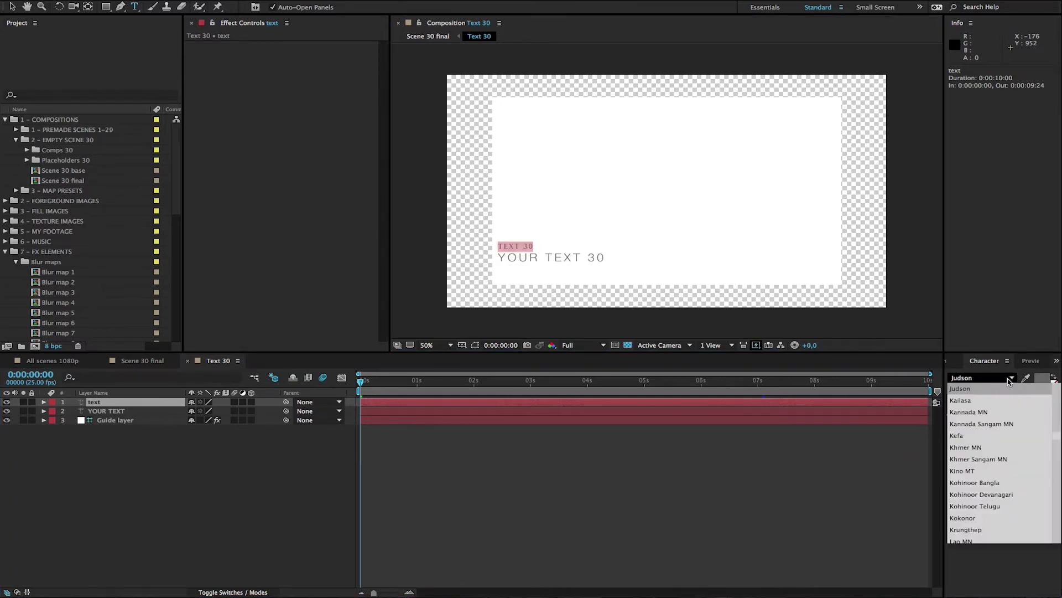
click(847, 474)
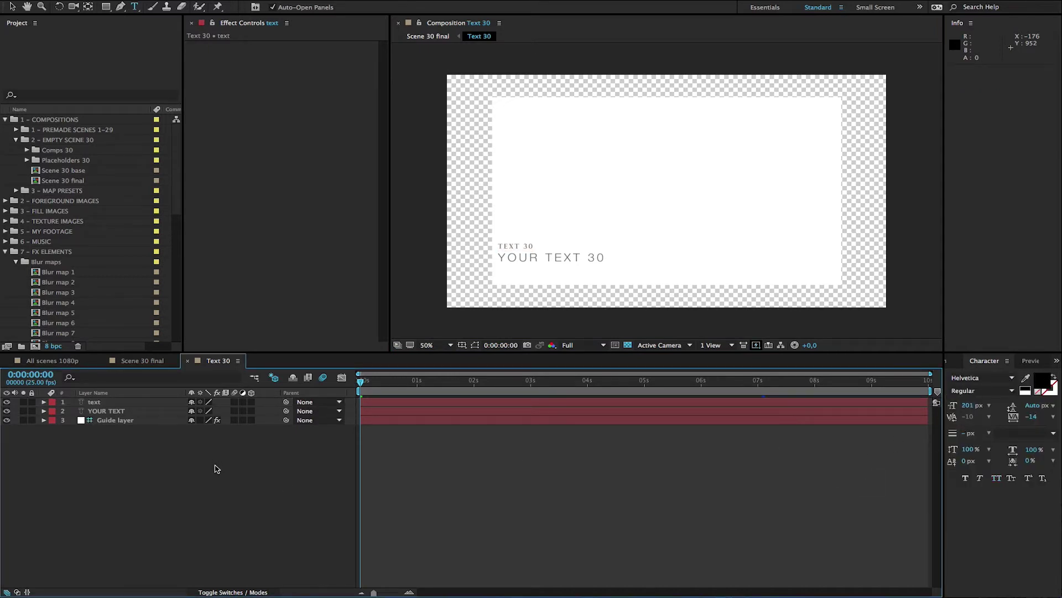
key(ctrl+z)
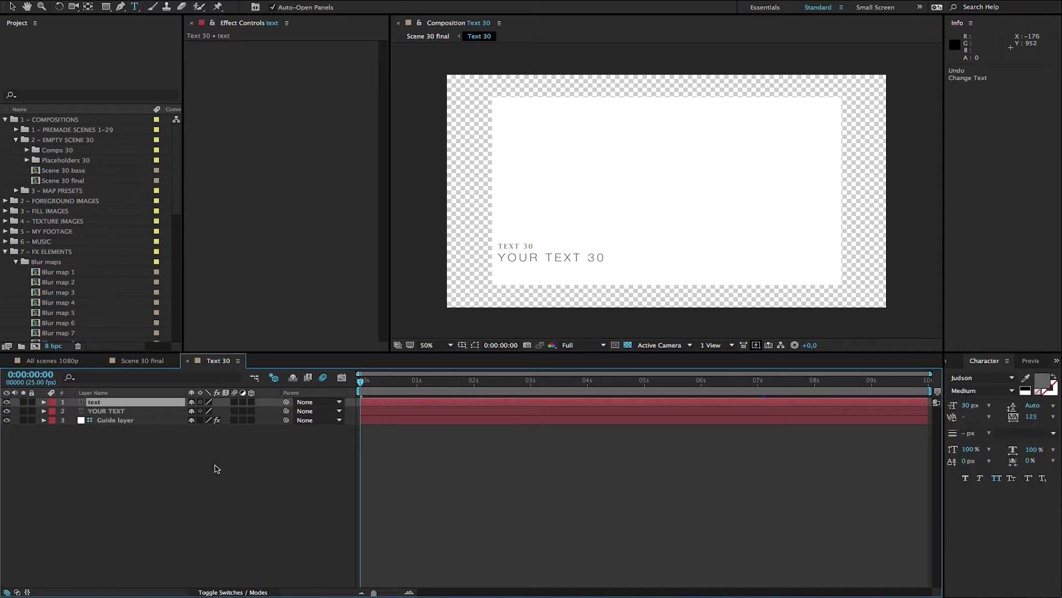
Step: Reveal both text layers' Position and preview YOUR TEXT moving from 179.5,698.0 to 214.5,698.0
shift+click(128, 413)
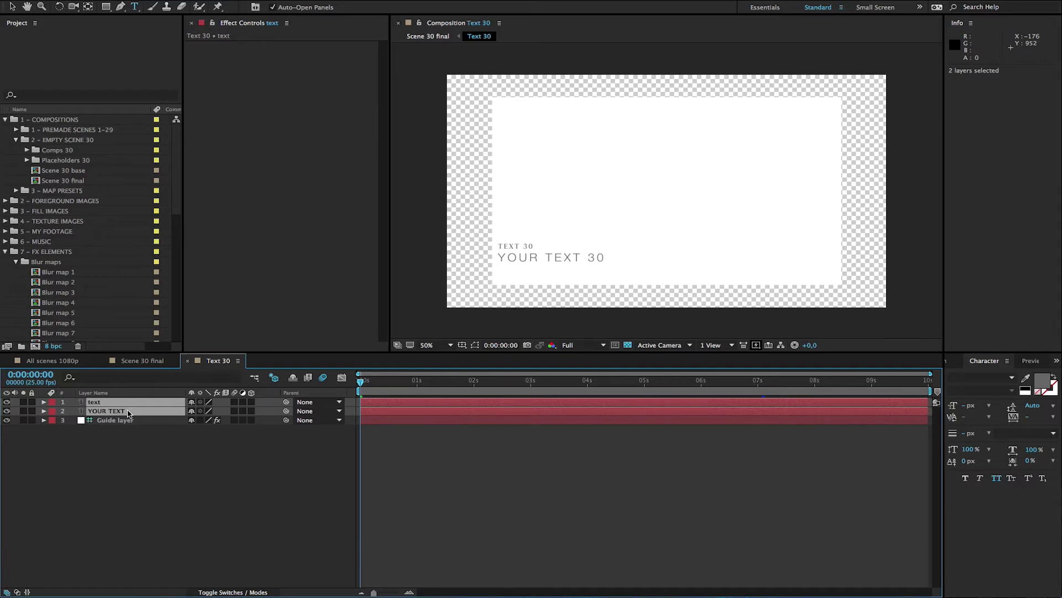
key(u)
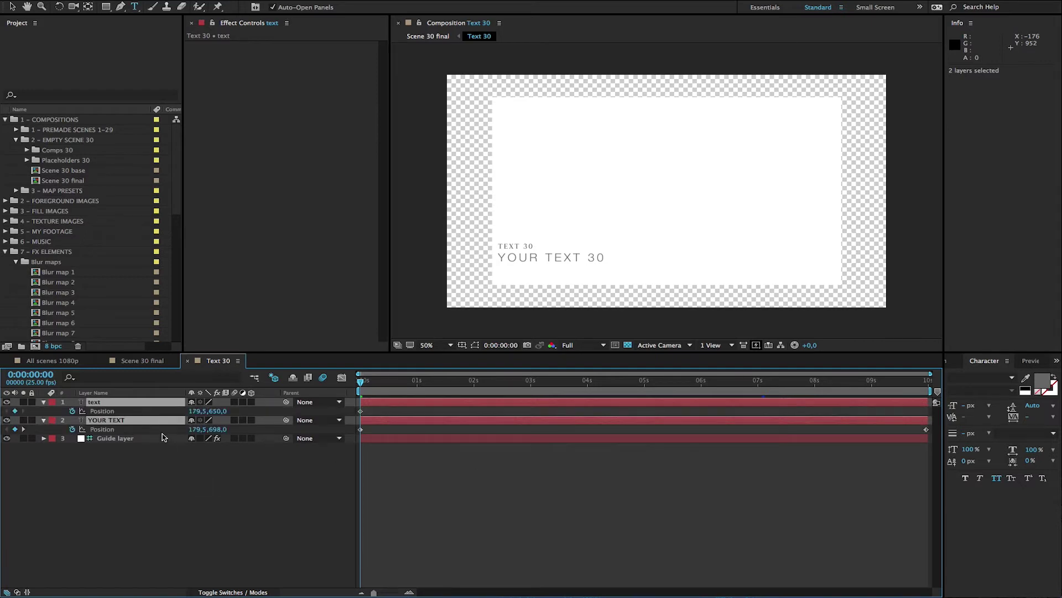
click(169, 464)
click(106, 420)
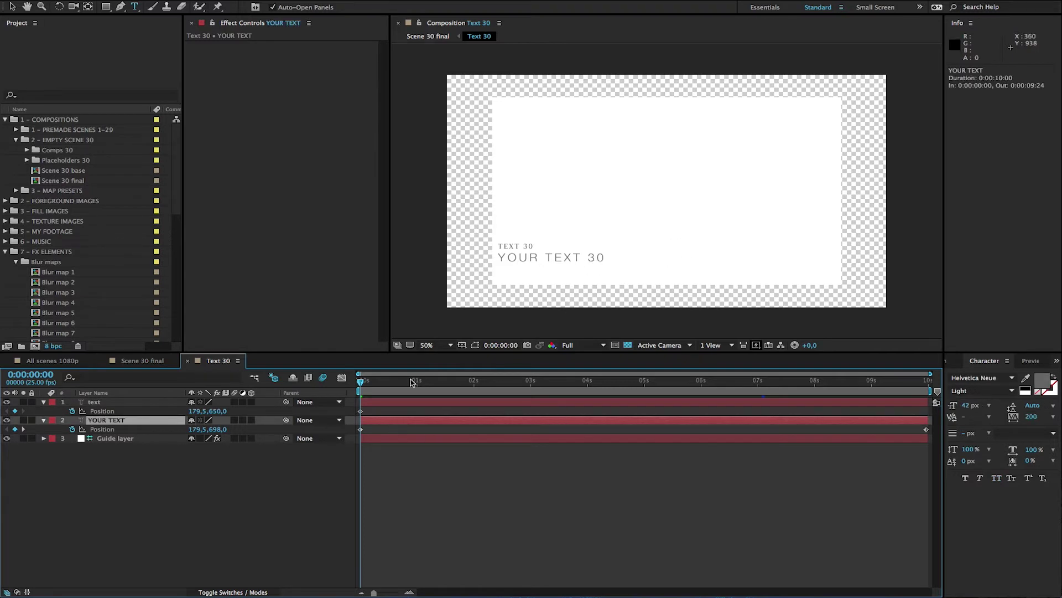
drag(411, 382, 953, 401)
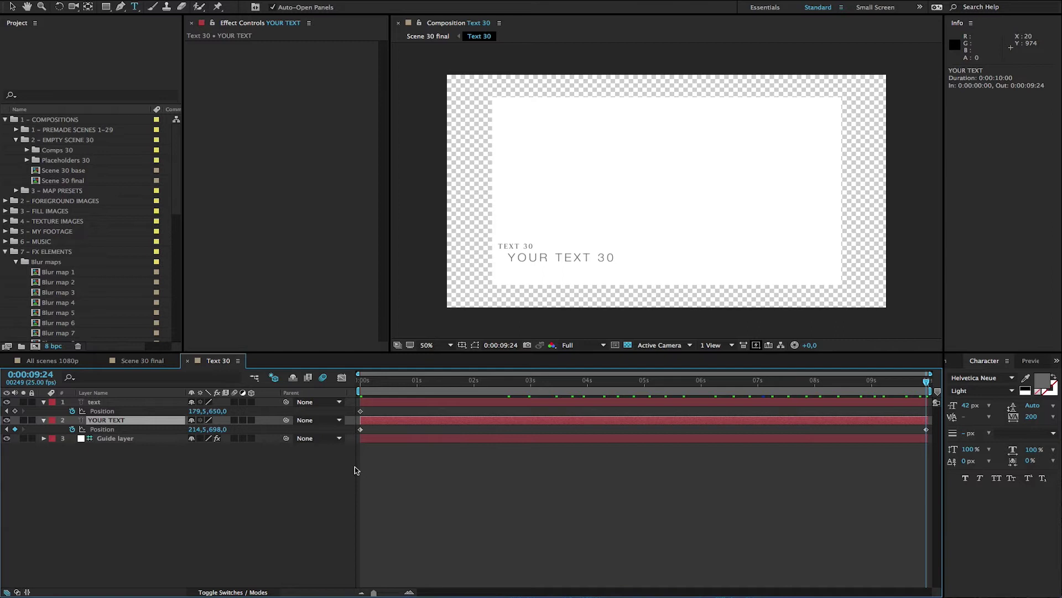
key(Home)
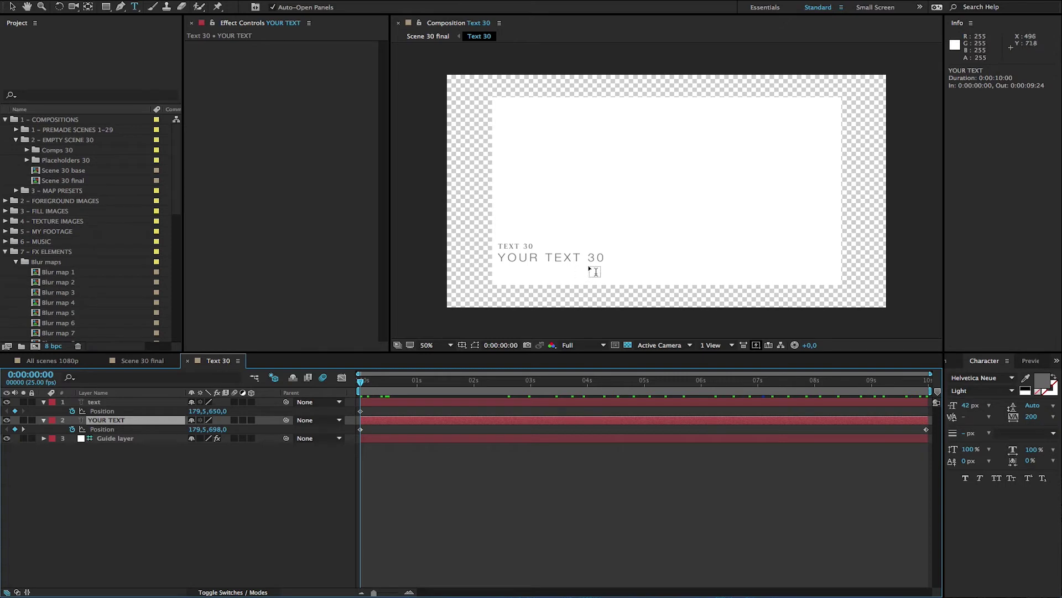
click(162, 404)
Step: Hide the text Position properties and compare the Guide layer's Grid (Width 87, Border 5) with Scene 30 final
shift+click(162, 425)
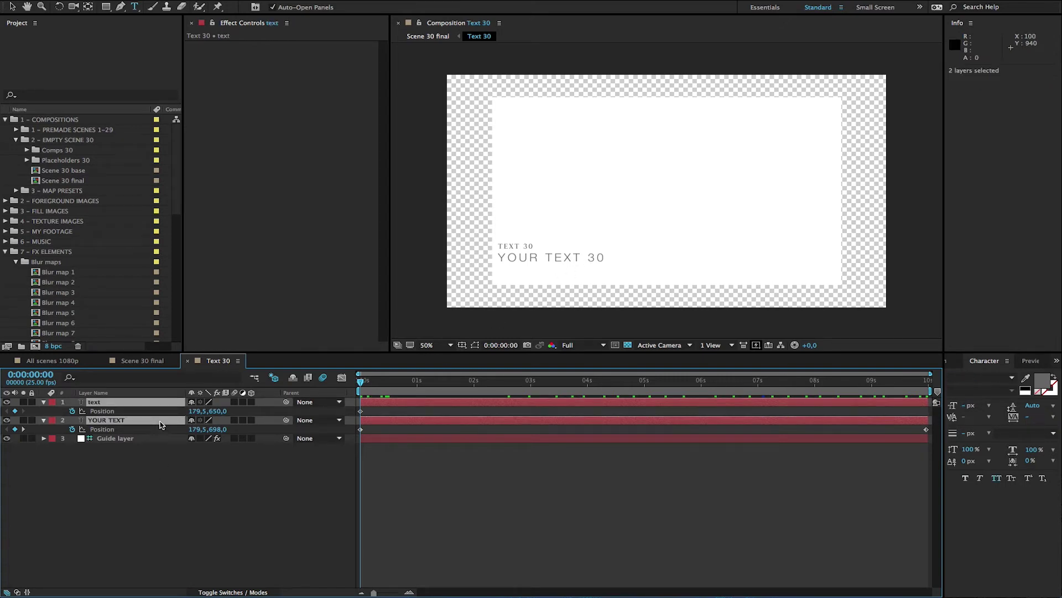
key(u)
click(161, 420)
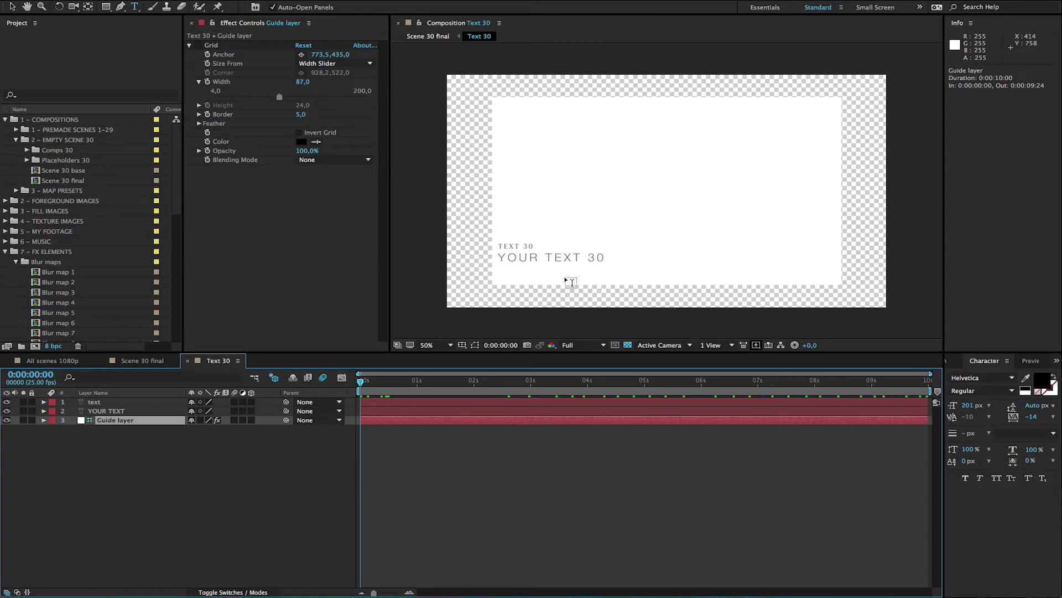
click(155, 363)
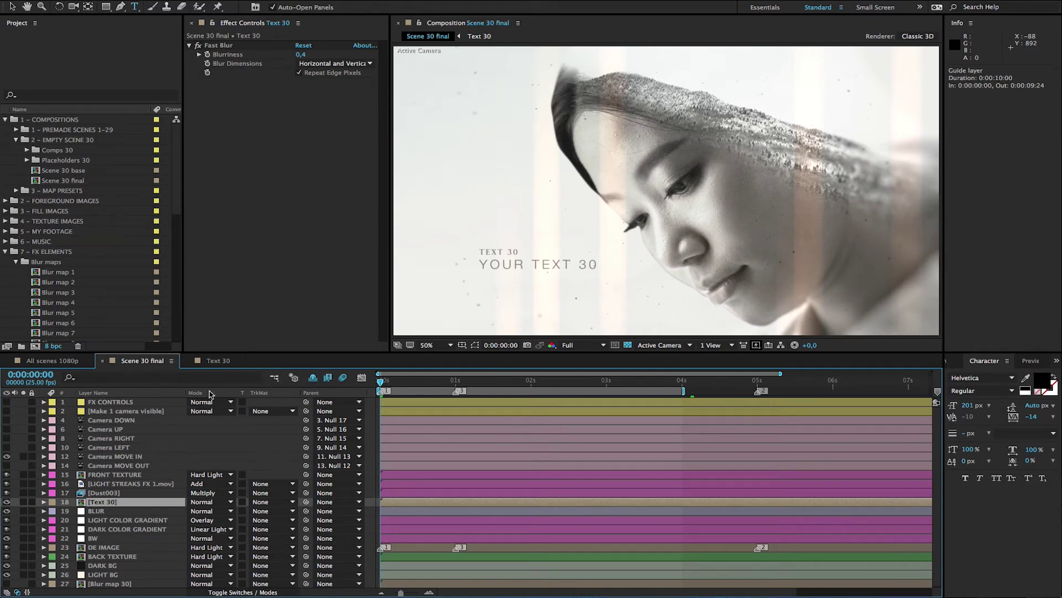
click(218, 361)
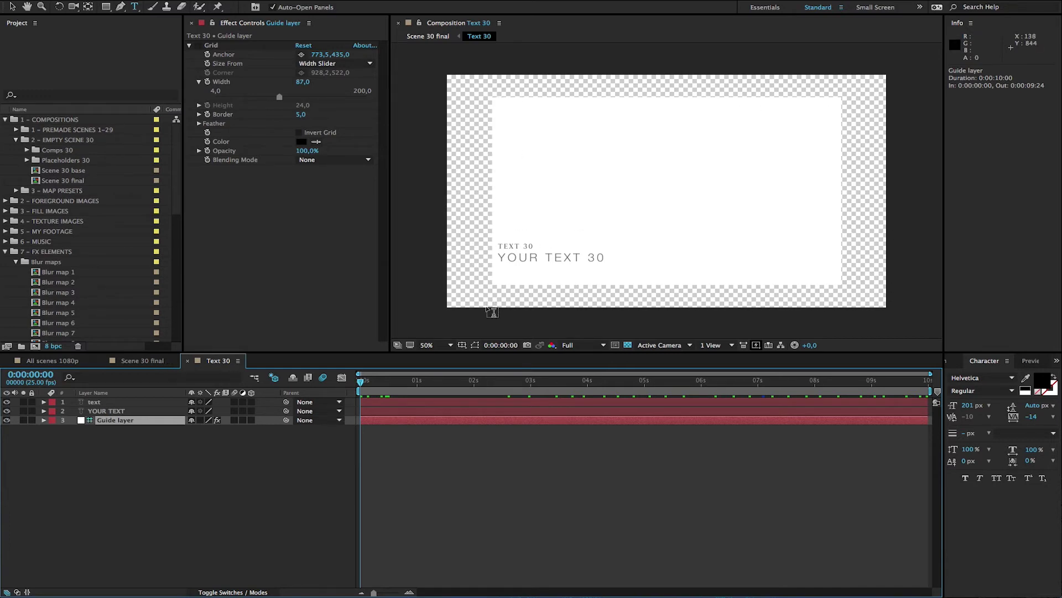
Step: Reveal the text layer's Position and shift the TEXT 30 label further left
click(165, 402)
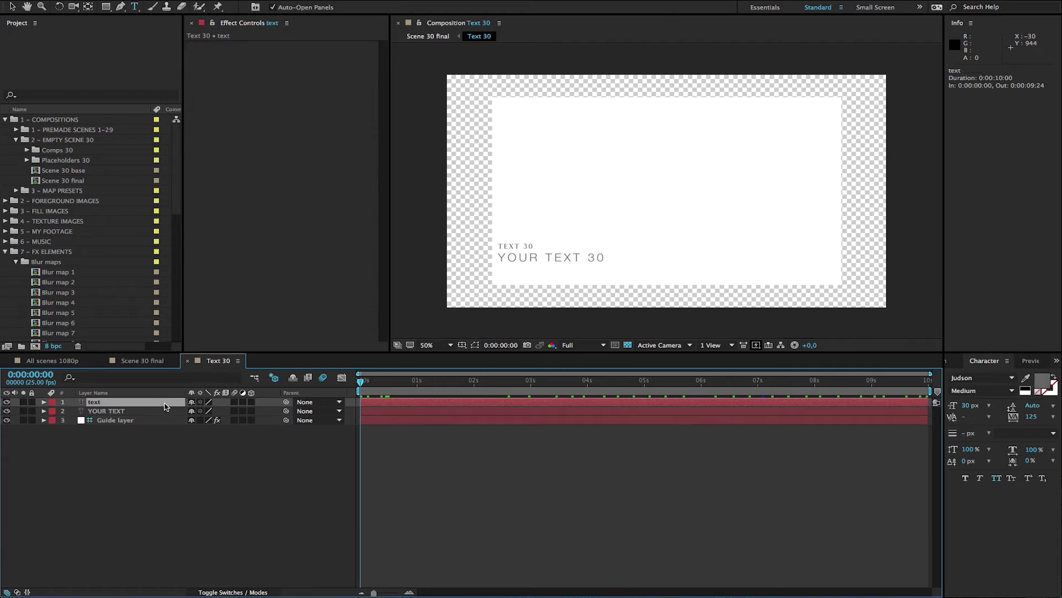
key(p)
drag(194, 411, 129, 412)
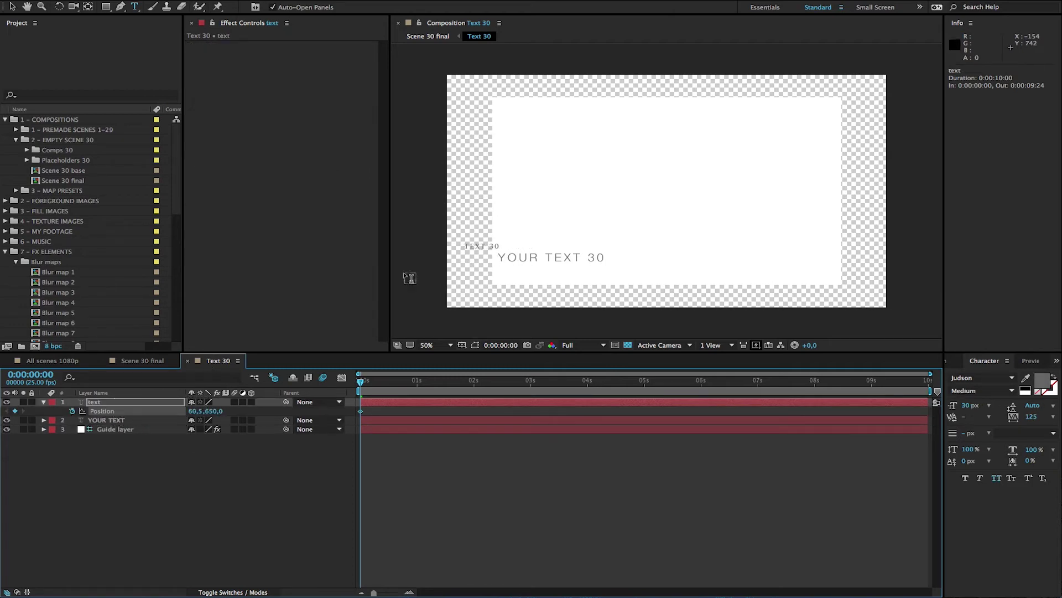
Step: In Scene 30 final, select FX CONTROLS, jump to 0:00:03:24, and zoom to 50% on the text
click(157, 362)
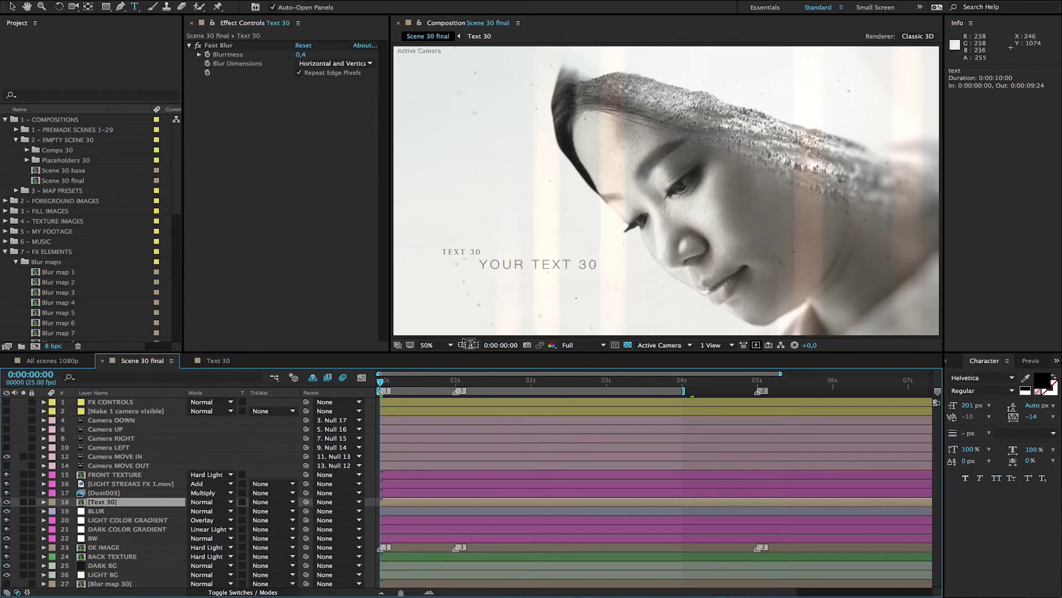
scroll(474, 313, down, 2)
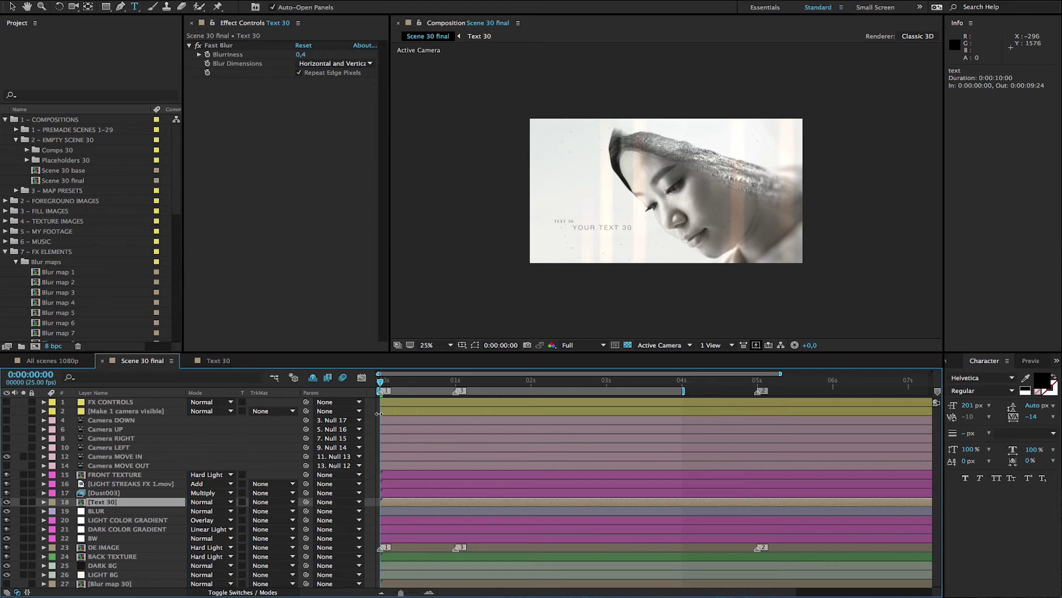
click(127, 403)
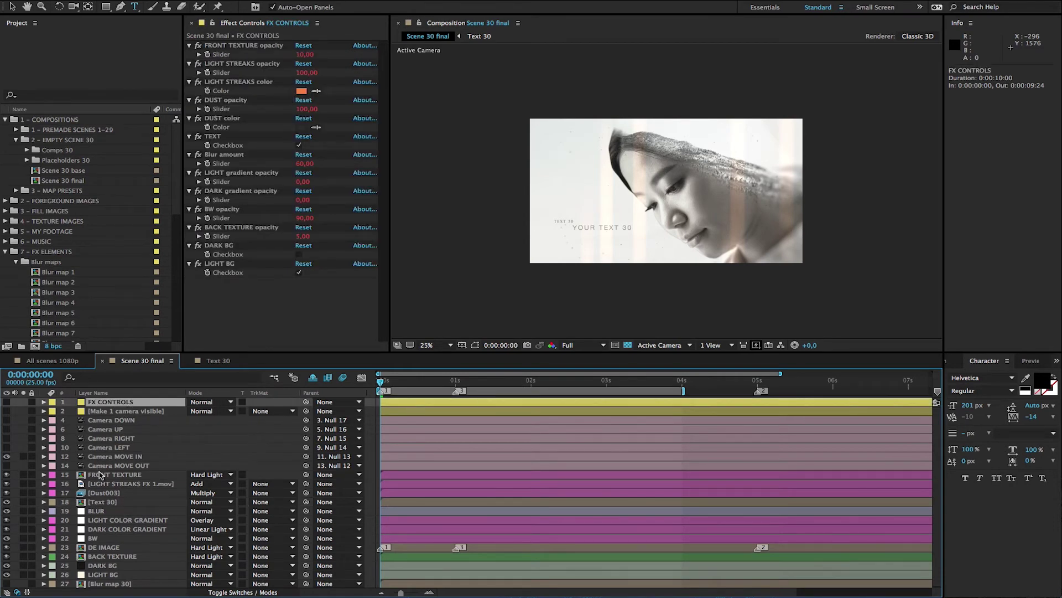
drag(487, 383, 679, 383)
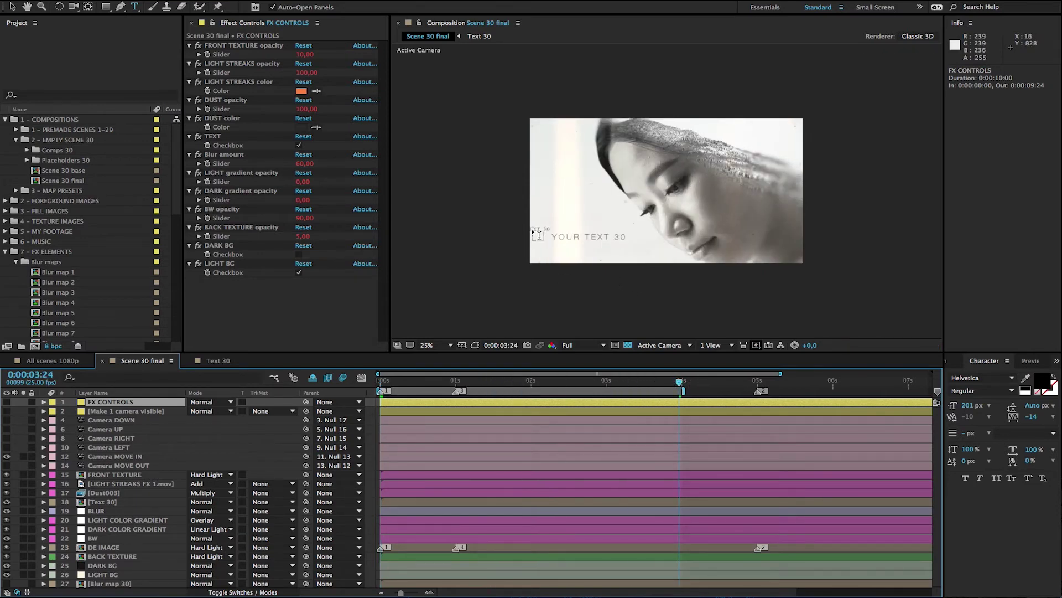
key(period)
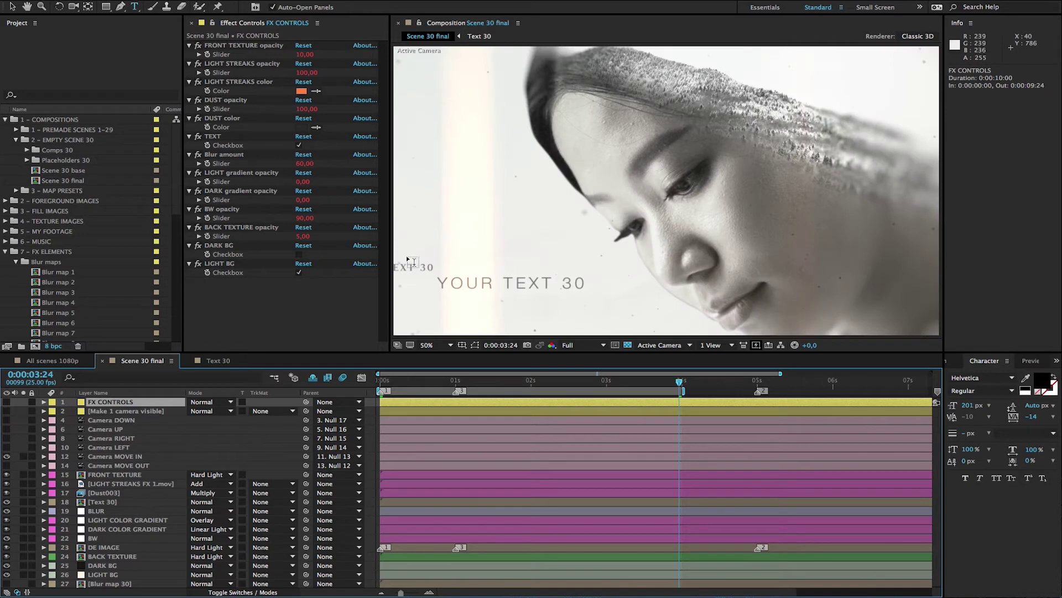
key(h)
drag(475, 243, 491, 230)
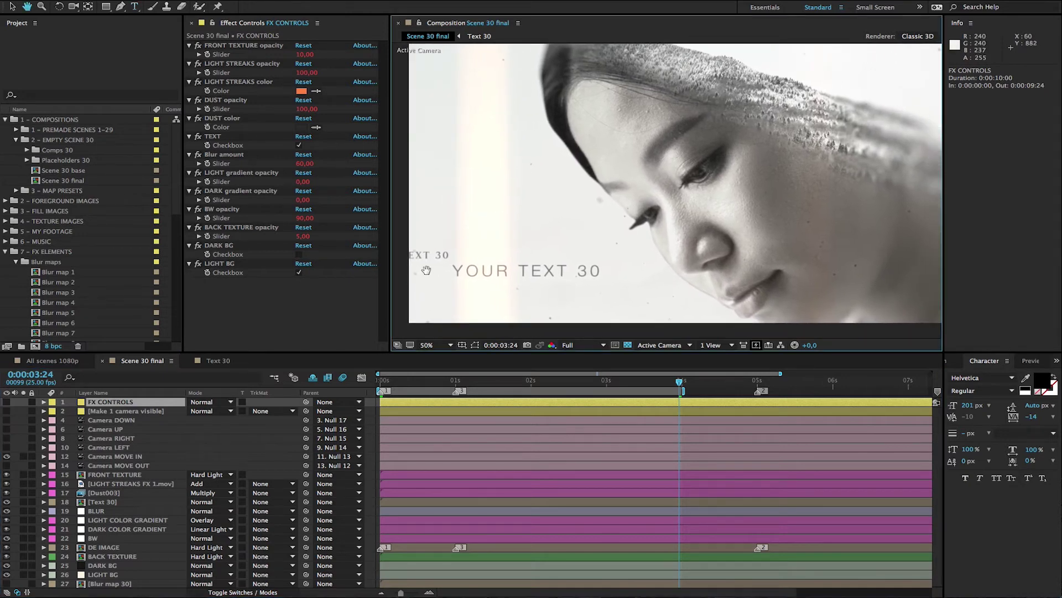
Step: In Text 30, set the TEXT 30 label's Position X to 192.5 so it sits above YOUR TEXT 30
click(218, 360)
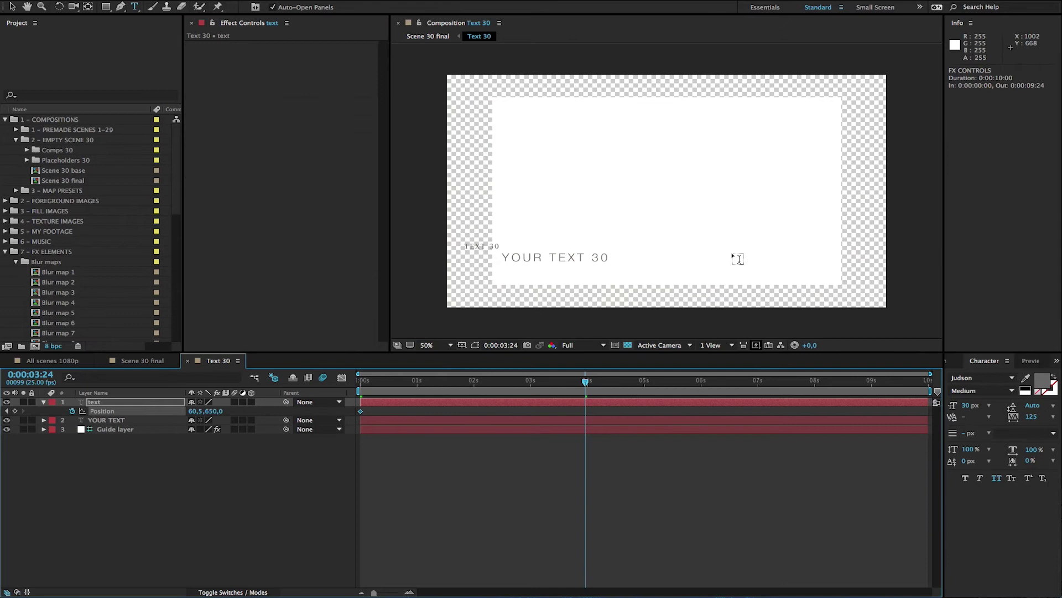
drag(195, 413, 272, 413)
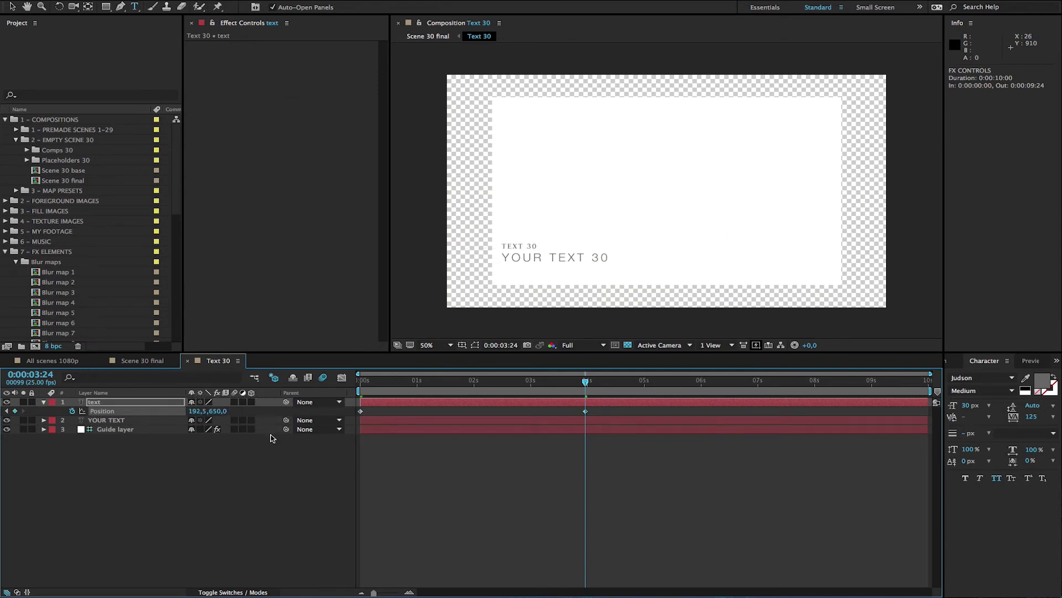
click(297, 462)
click(44, 402)
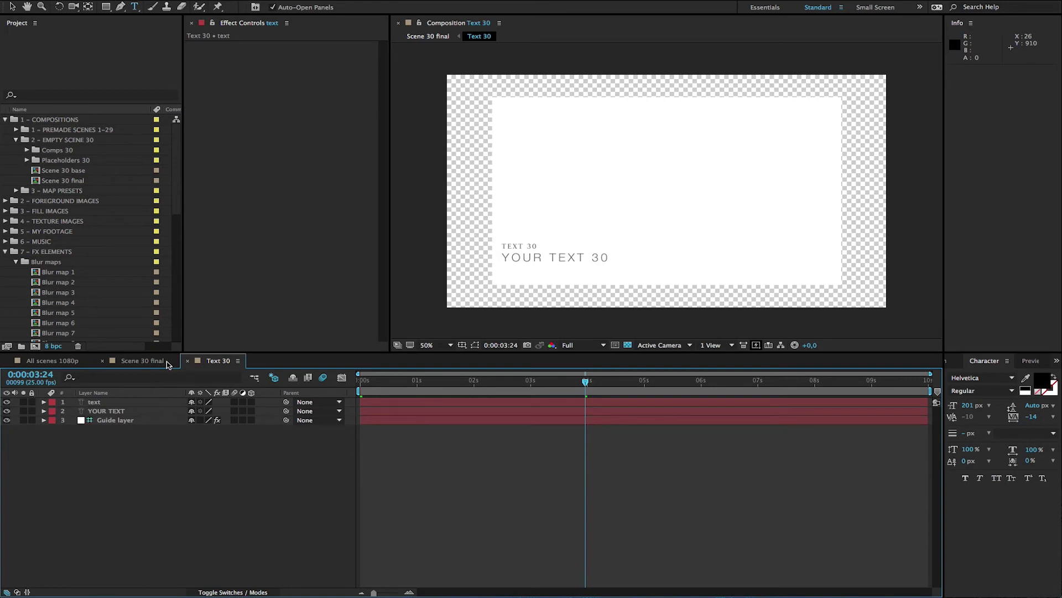
click(142, 360)
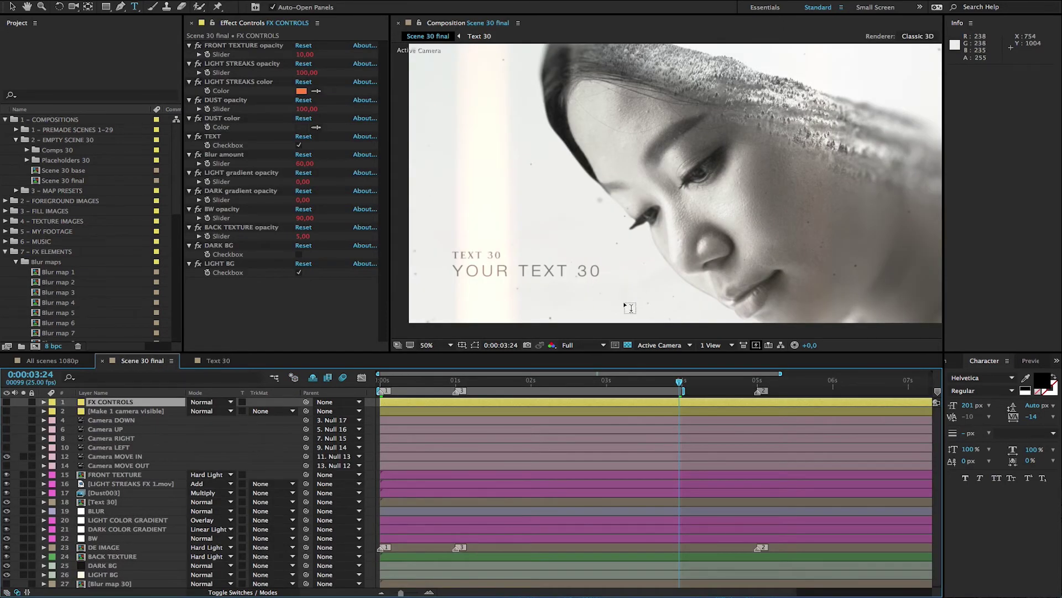
Step: Zoom out to 25%, check the BLUR layer's Camera Lens Blur (radius 60), and enable the layer
key(comma)
key(comma)
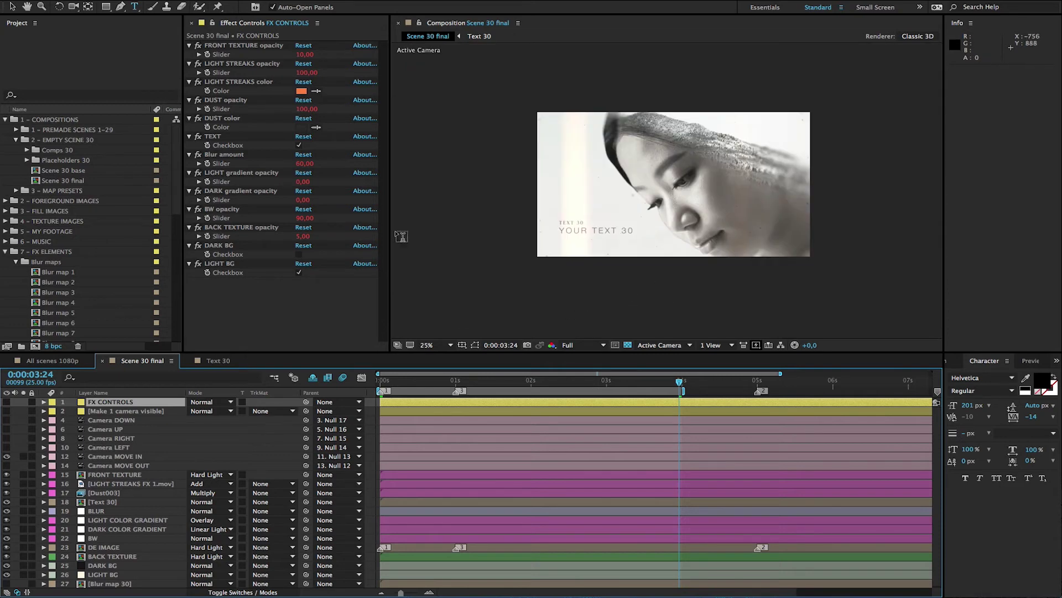
click(132, 400)
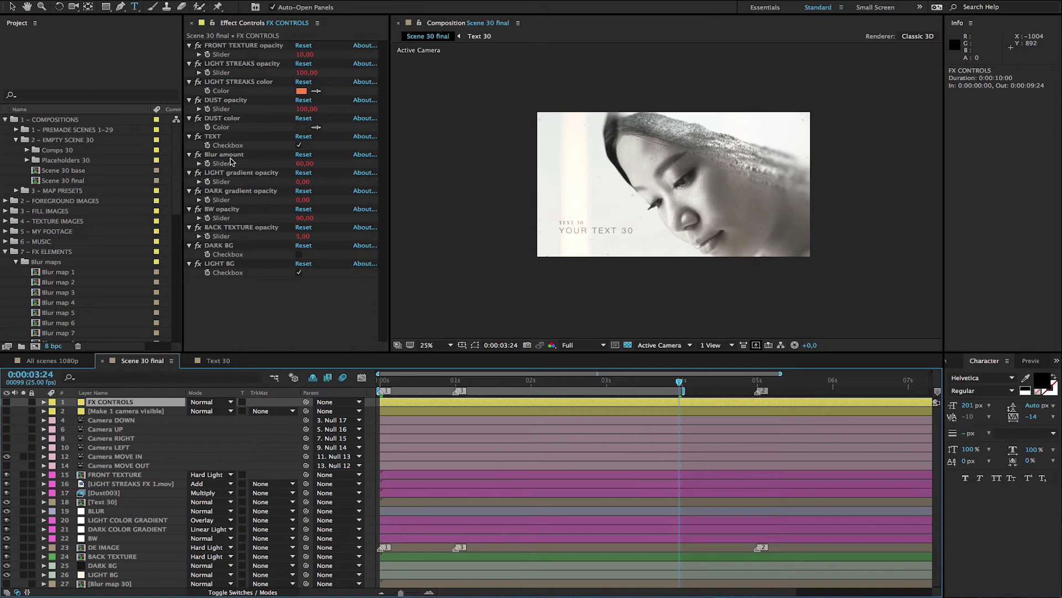
click(230, 157)
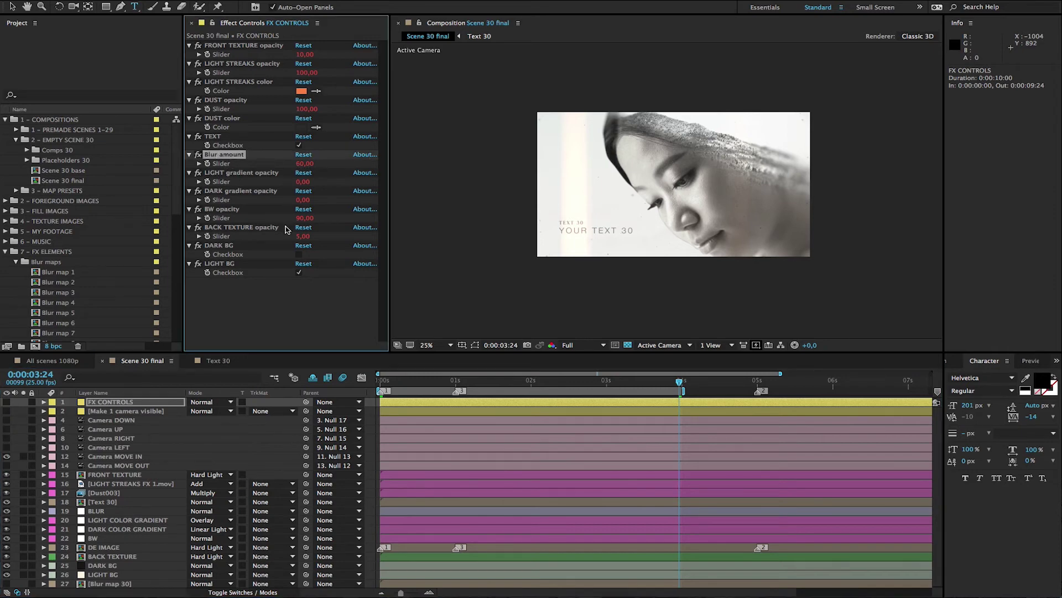
click(7, 512)
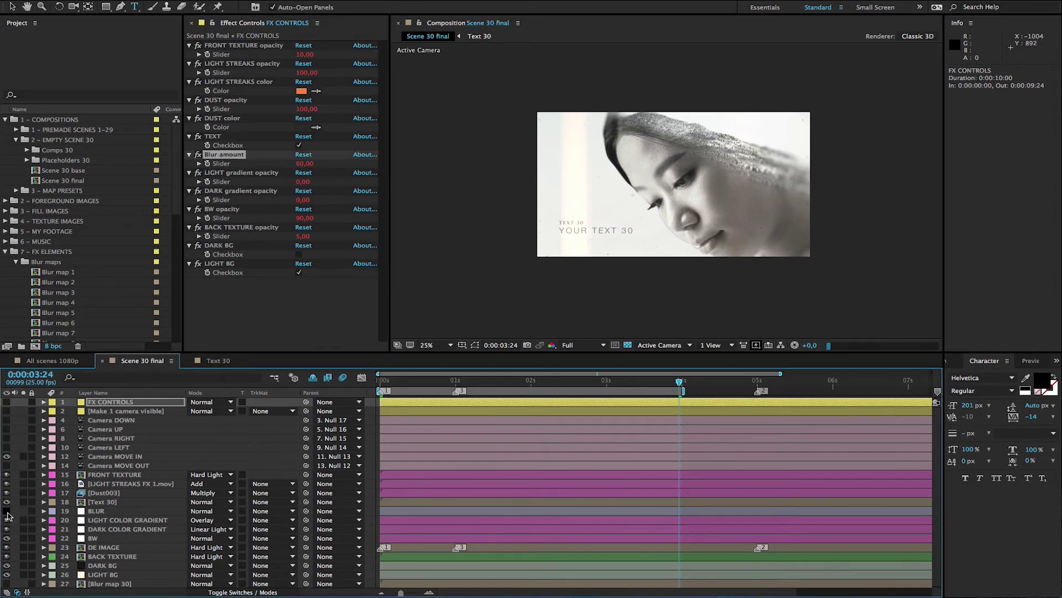
click(97, 512)
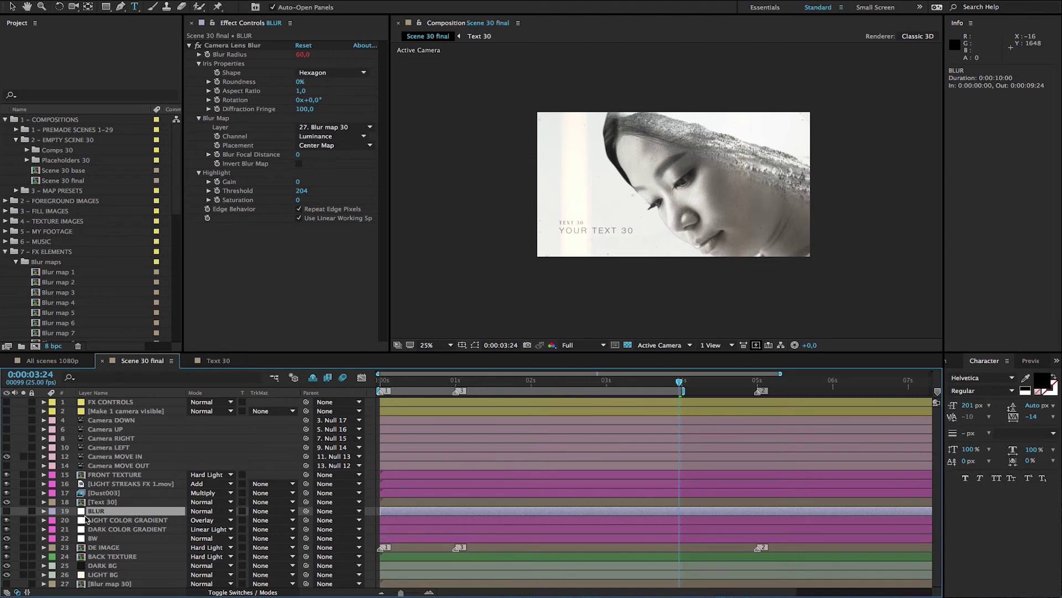
click(7, 511)
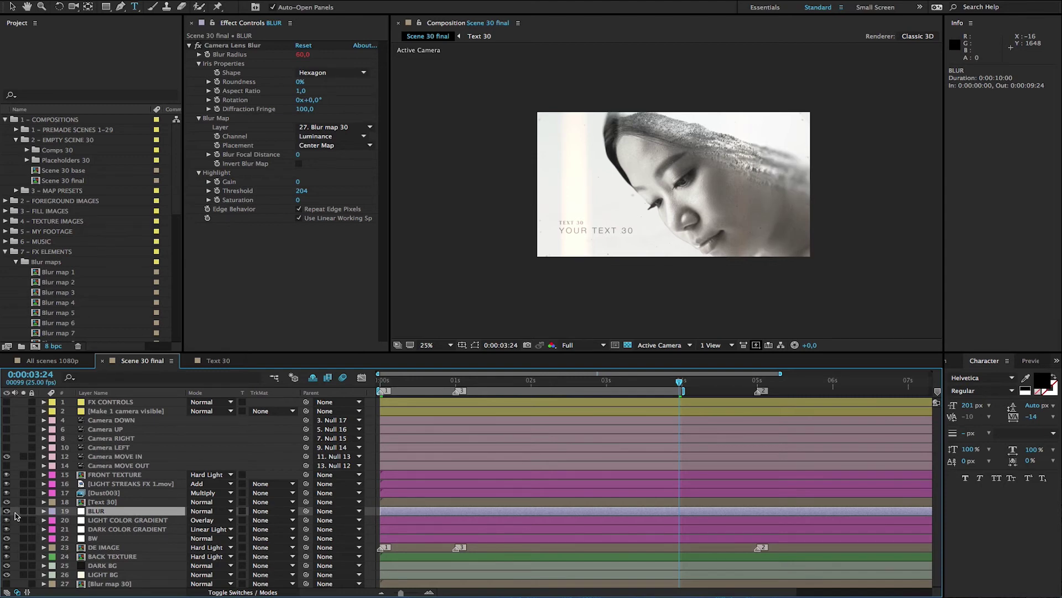
Step: Try FX CONTROLS Blur amount values of 20 and 70, settling on 50
click(116, 402)
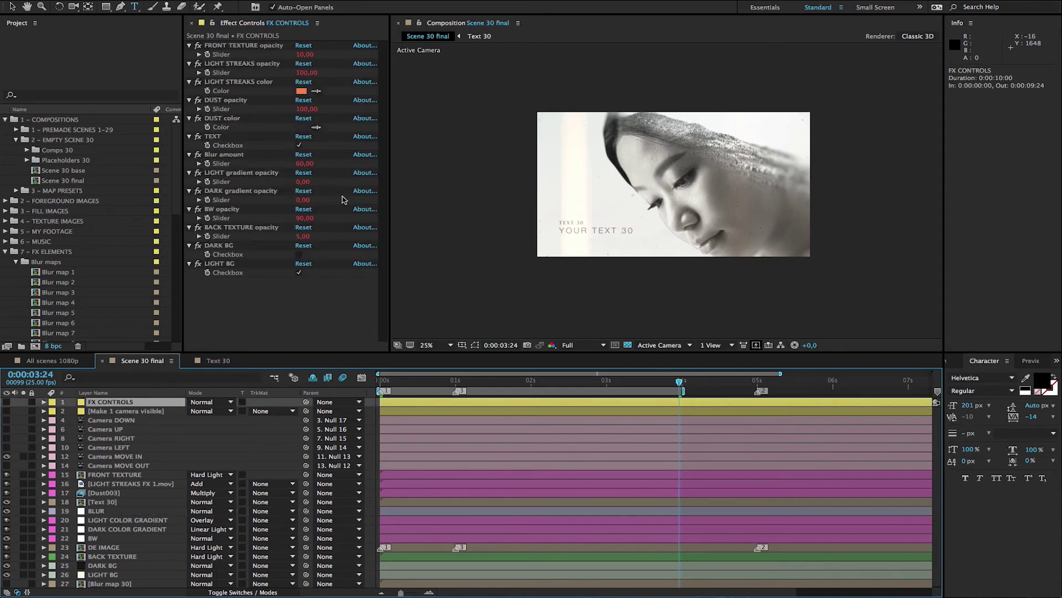
click(303, 163)
text(2)
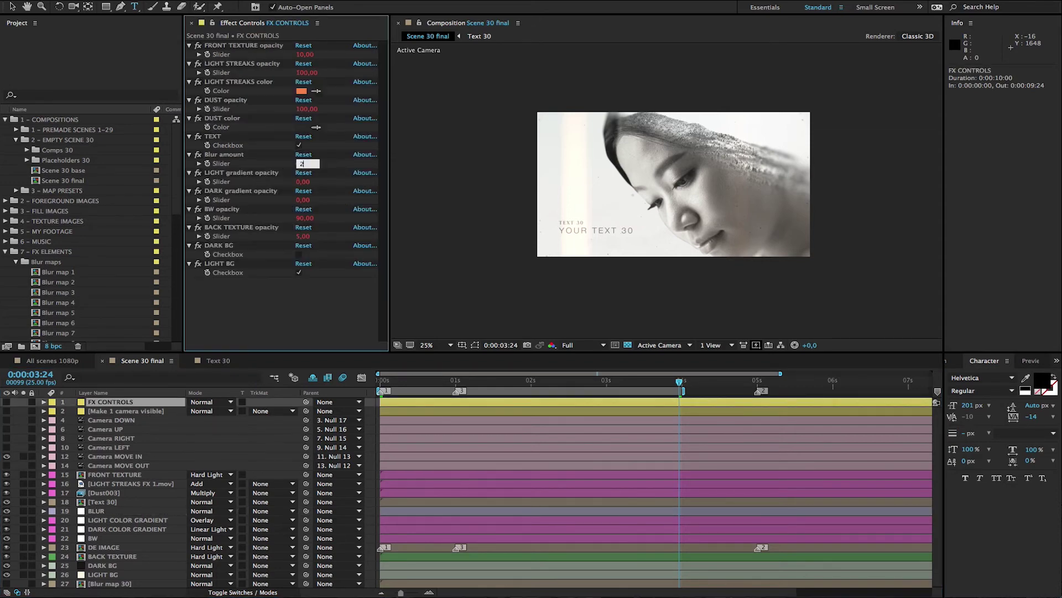
text(0)
key(Return)
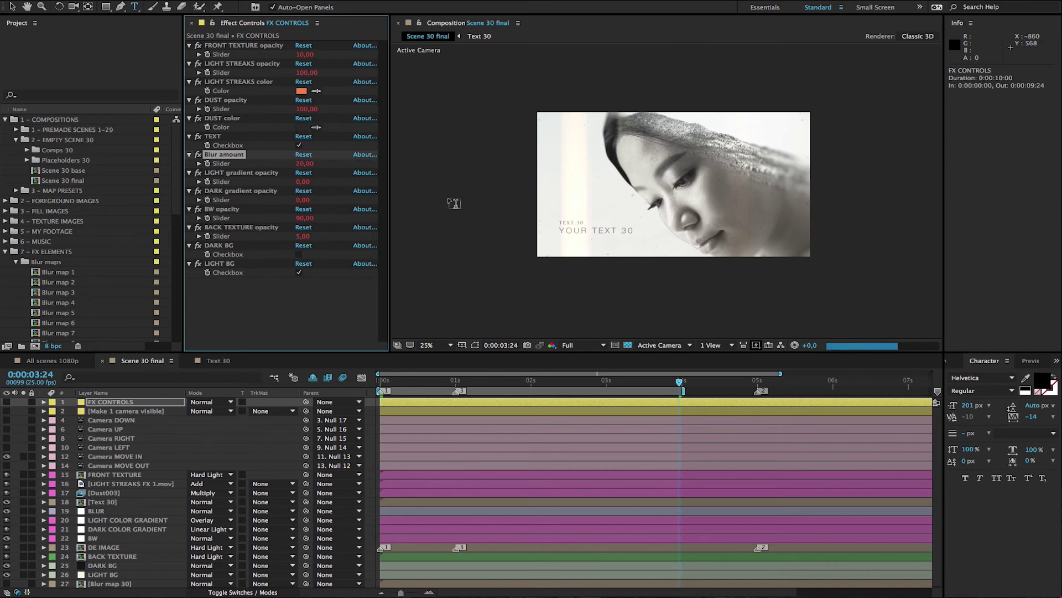
click(304, 165)
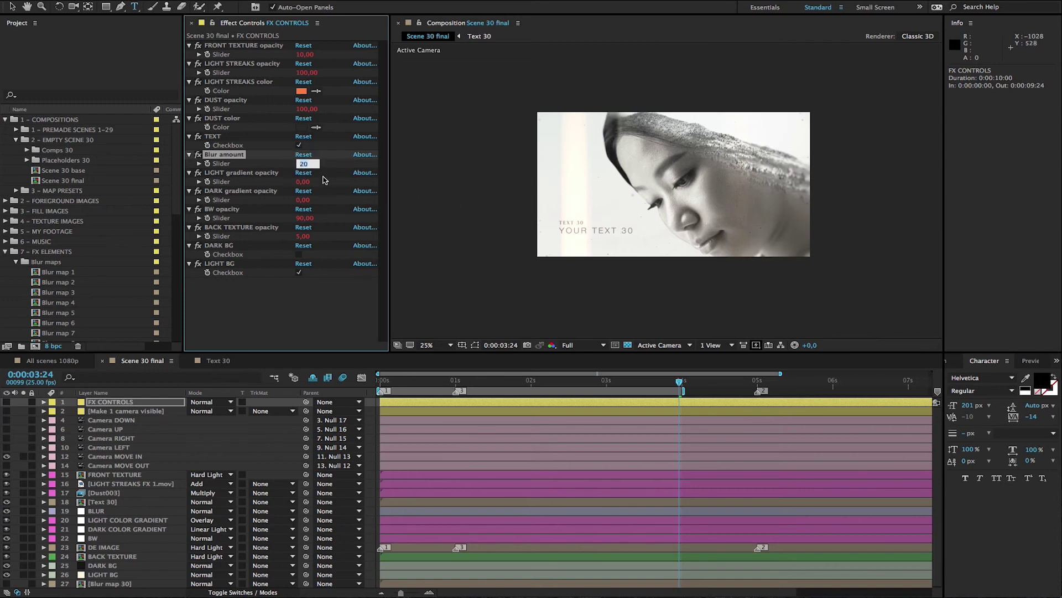
key(Return)
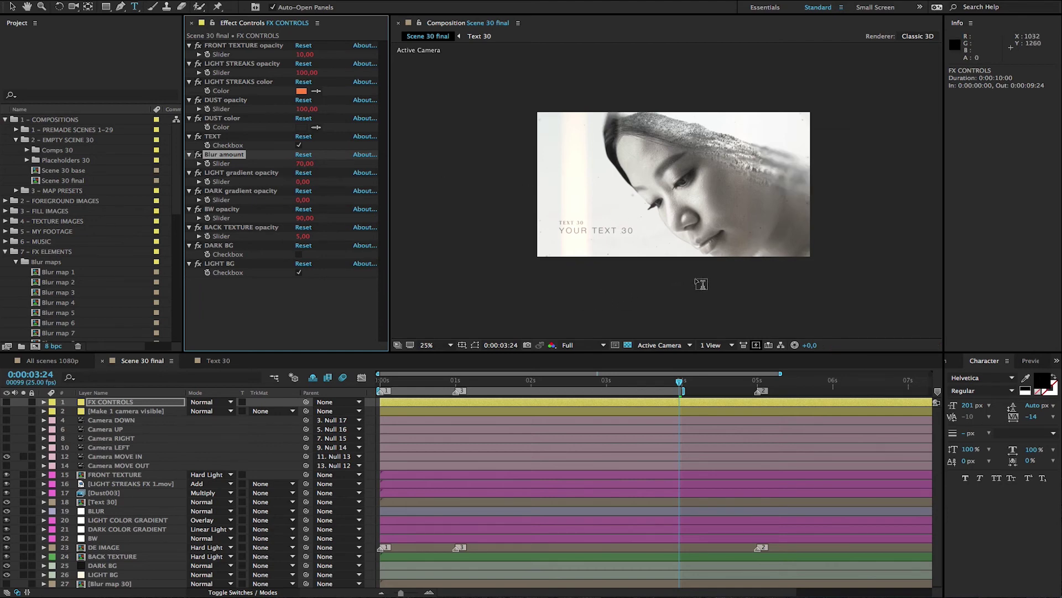
click(303, 164)
text(50)
key(Return)
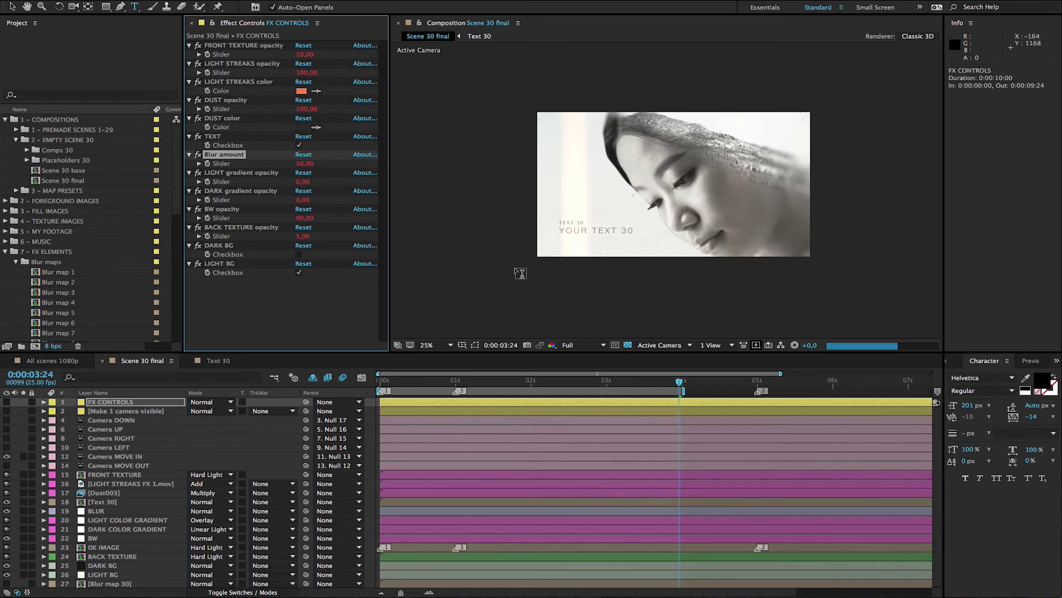
Step: Open layer 27's Blur map 30 precomp and view the Blur map layer's Gradient Ramp and Levels (Input Black 123)
click(127, 584)
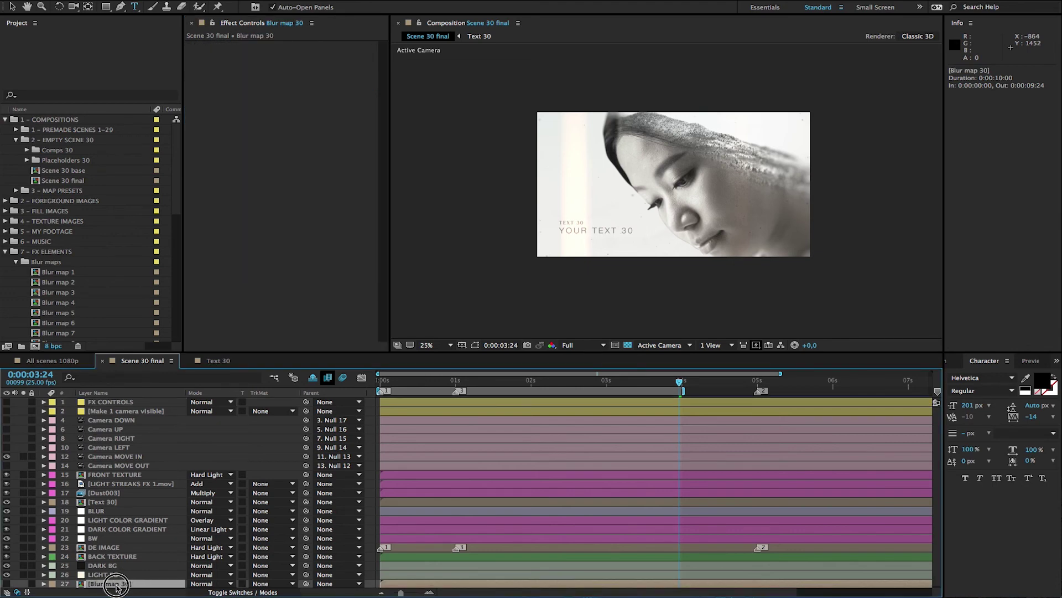
double_click(116, 586)
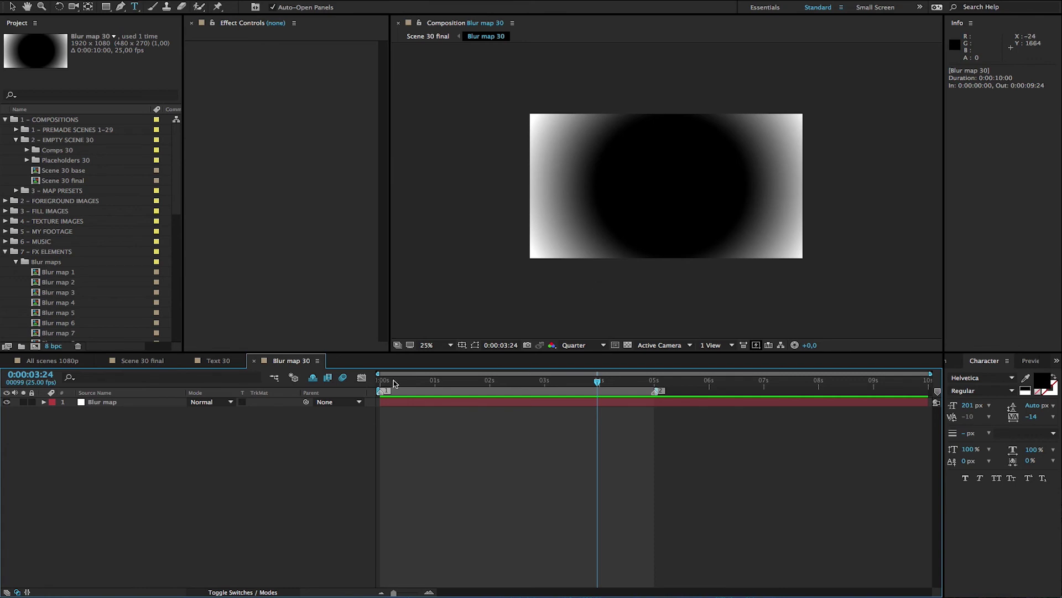
click(146, 403)
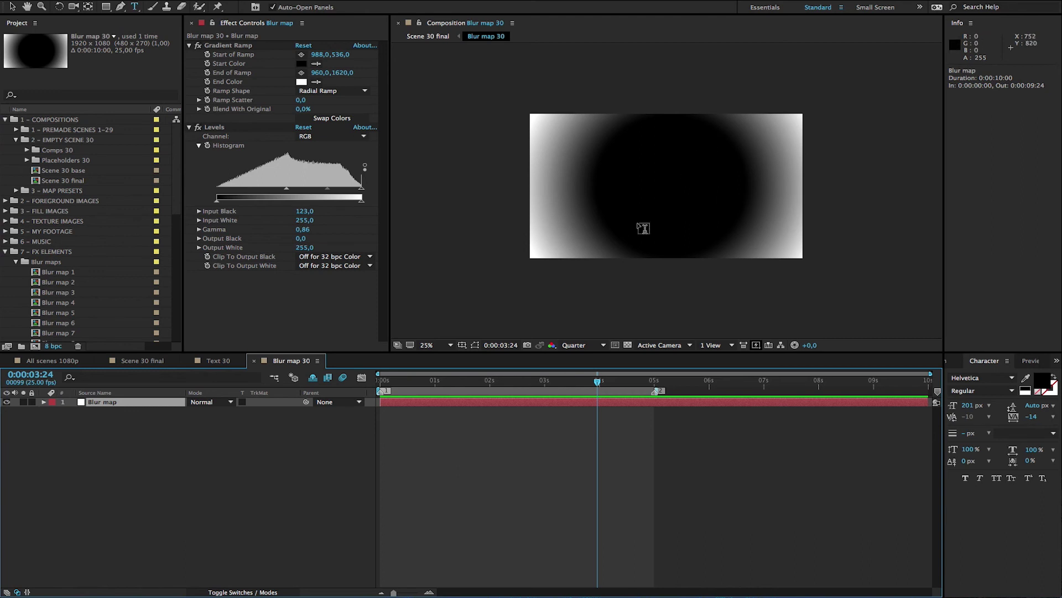
Step: Push the Gradient Ramp's end point further out and move Start of Ramp X left to 670
click(239, 47)
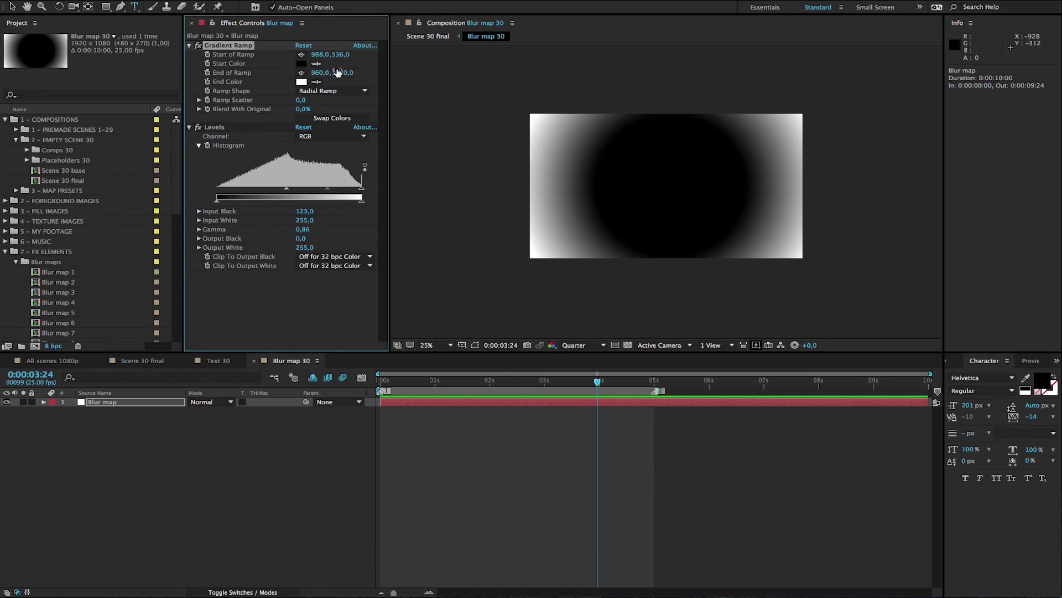
drag(338, 72, 394, 78)
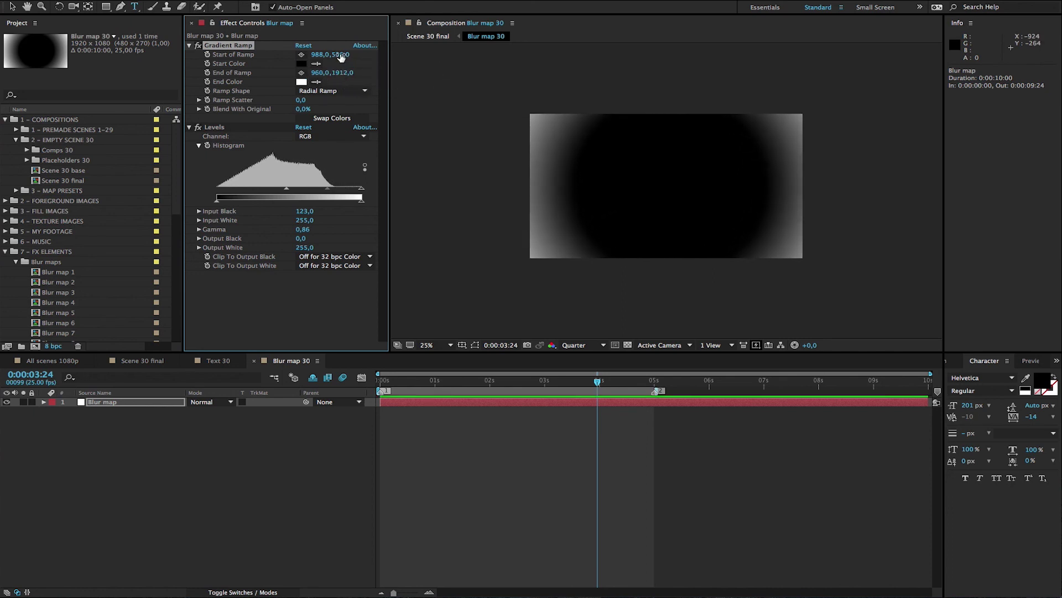
drag(319, 55, 172, 69)
drag(304, 55, 484, 72)
click(143, 361)
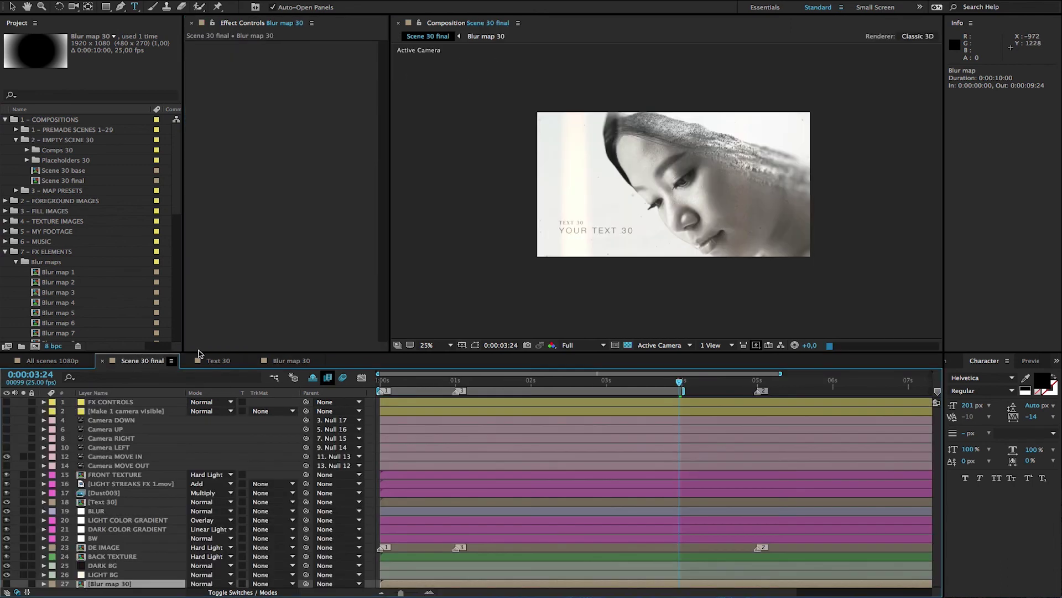